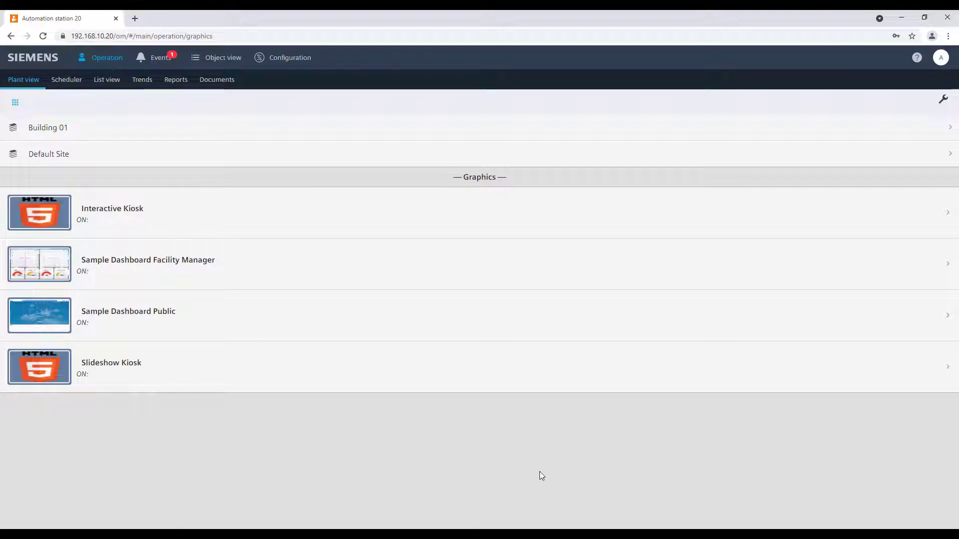
- Open Building 01 and then its Air handling unit in Plant view
click(49, 134)
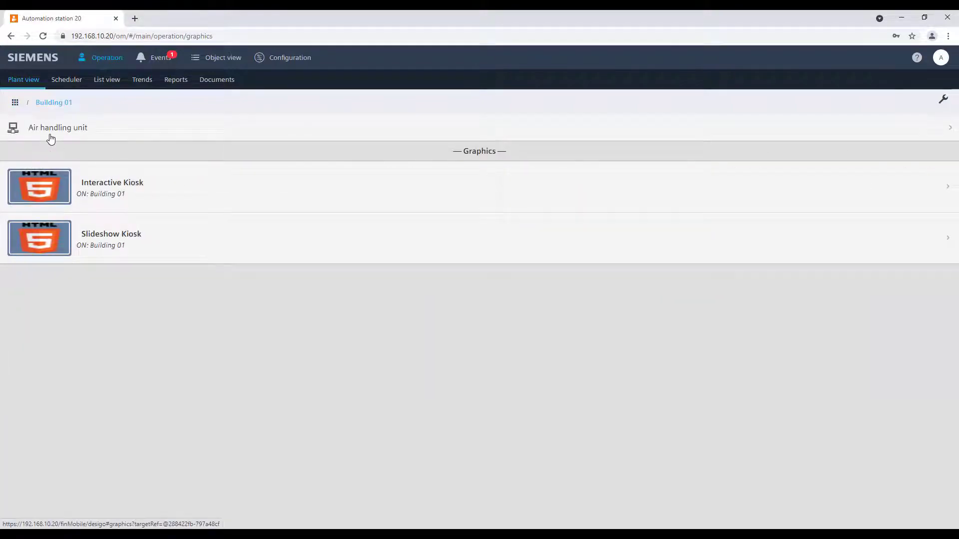
click(50, 138)
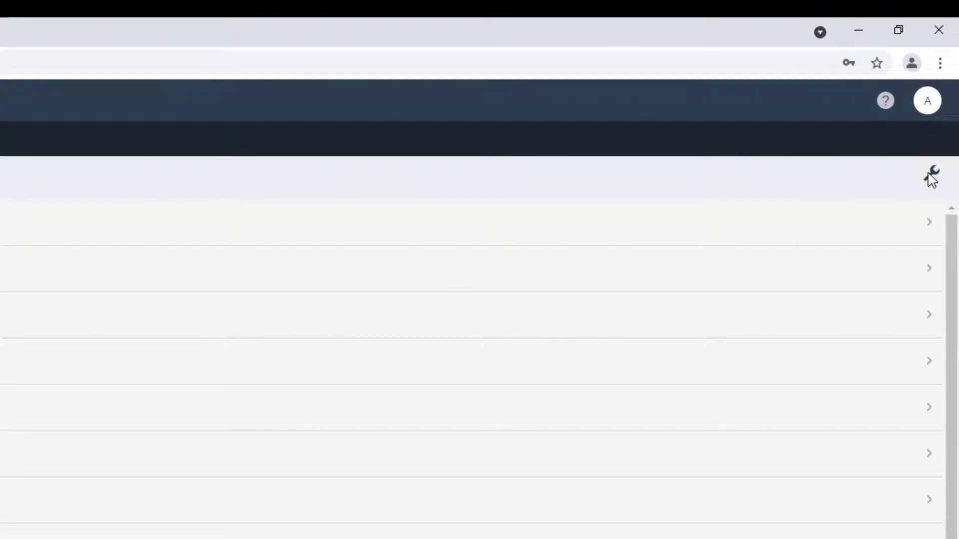
- Open the Enable/disable graphics & kiosks dialog from the Tools panel
click(932, 176)
click(888, 210)
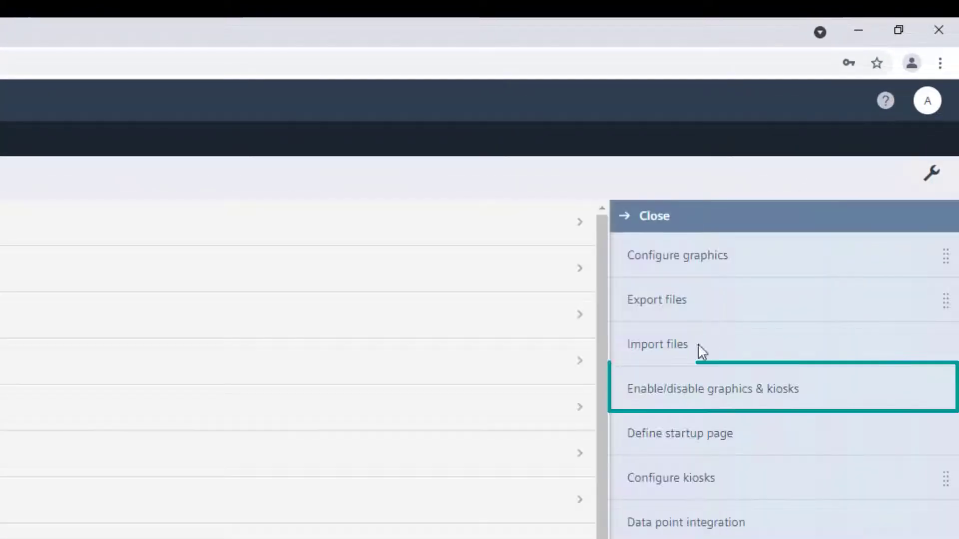
click(674, 395)
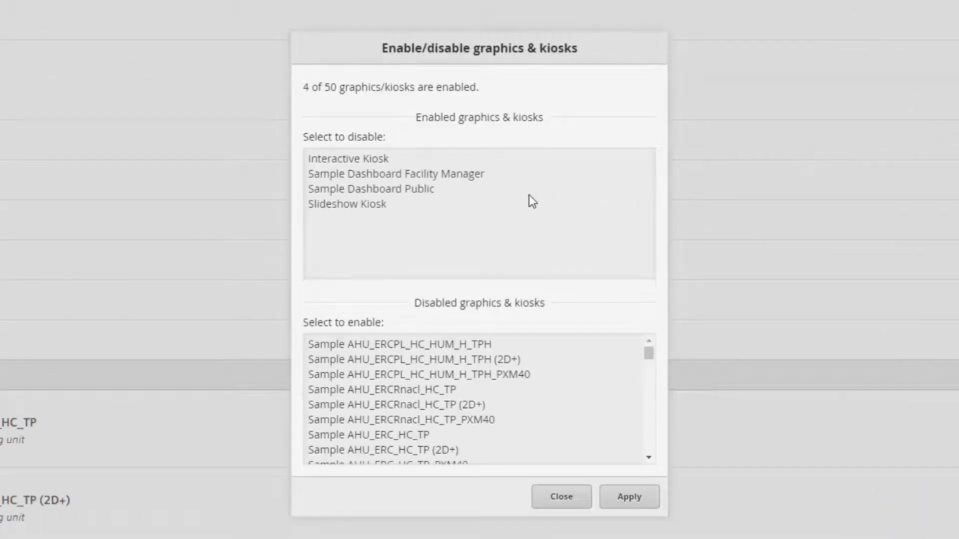
- Enable Sample NG AHU_ERC_HC_TP and its PXM40 variant, reaching 6 of 50 enabled graphics
scroll(524, 385, down, 10)
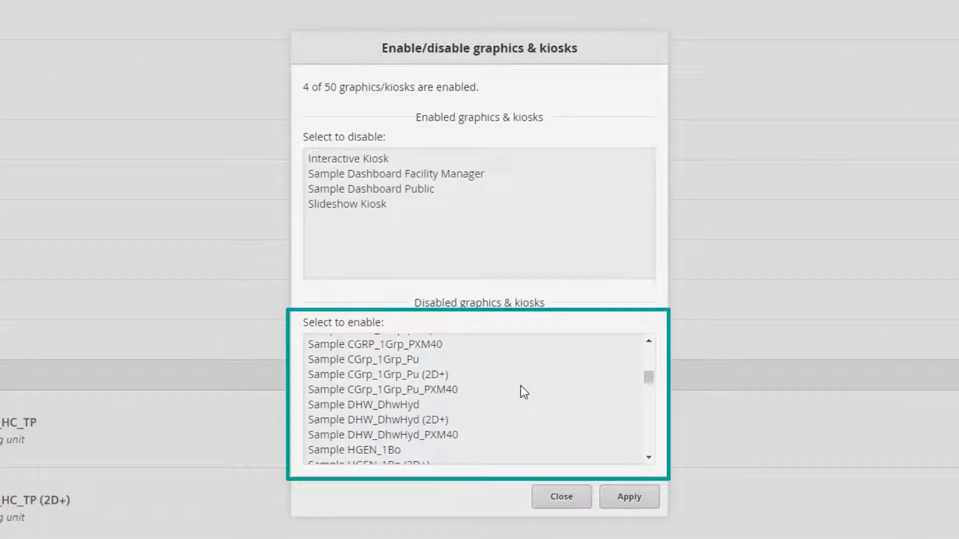
scroll(519, 391, down, 2)
scroll(439, 431, down, 5)
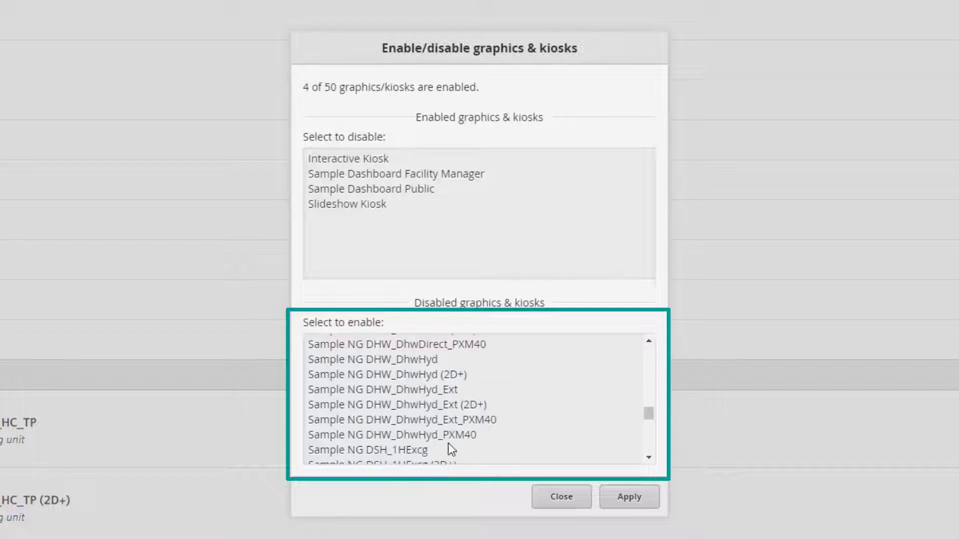
scroll(463, 427, up, 2)
click(414, 344)
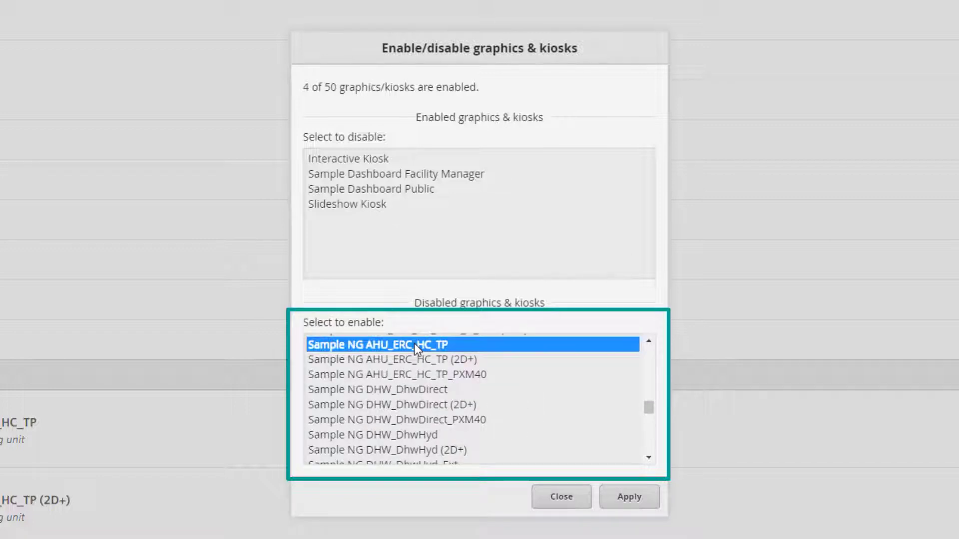
ctrl+click(448, 375)
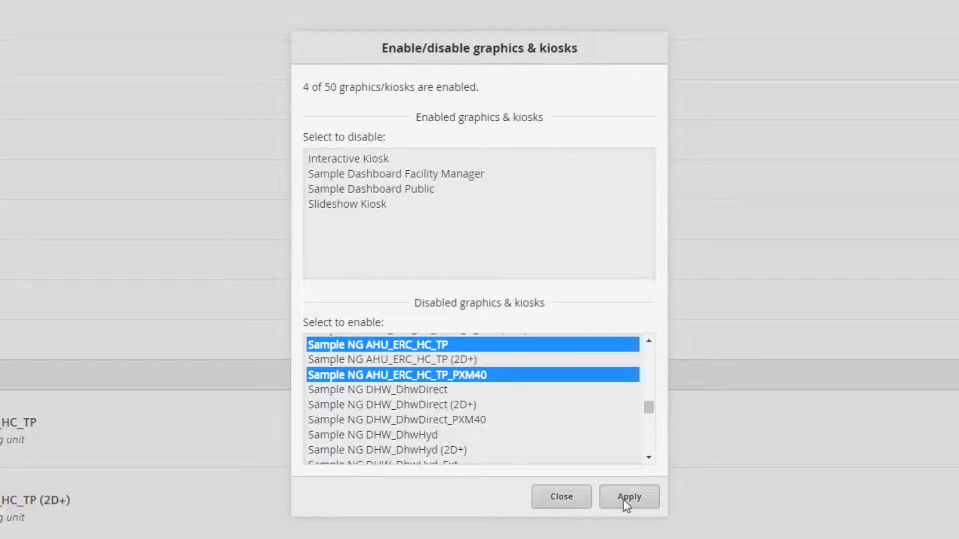
click(623, 500)
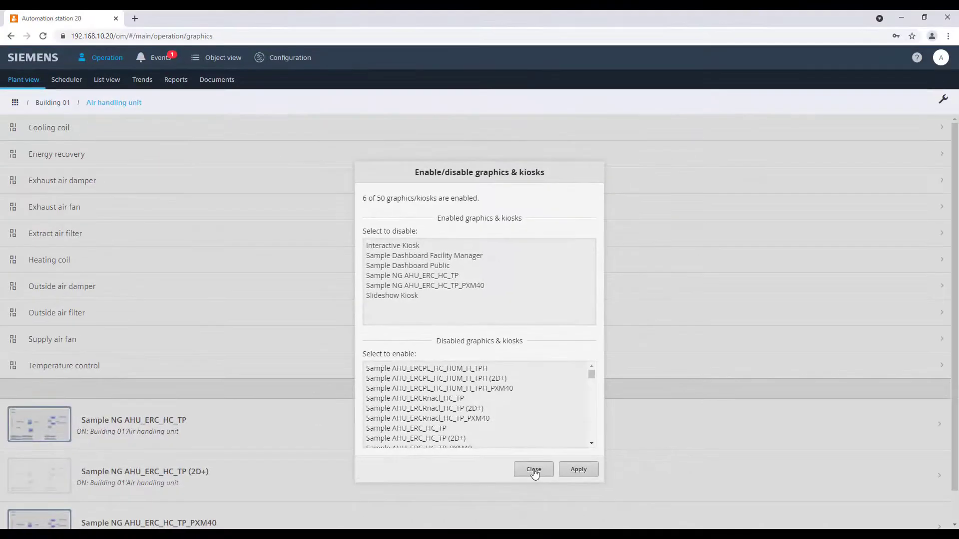
- Close the dialog and open the Sample NG AHU_ERC_HC_TP graphic's cooling setpoint
click(533, 469)
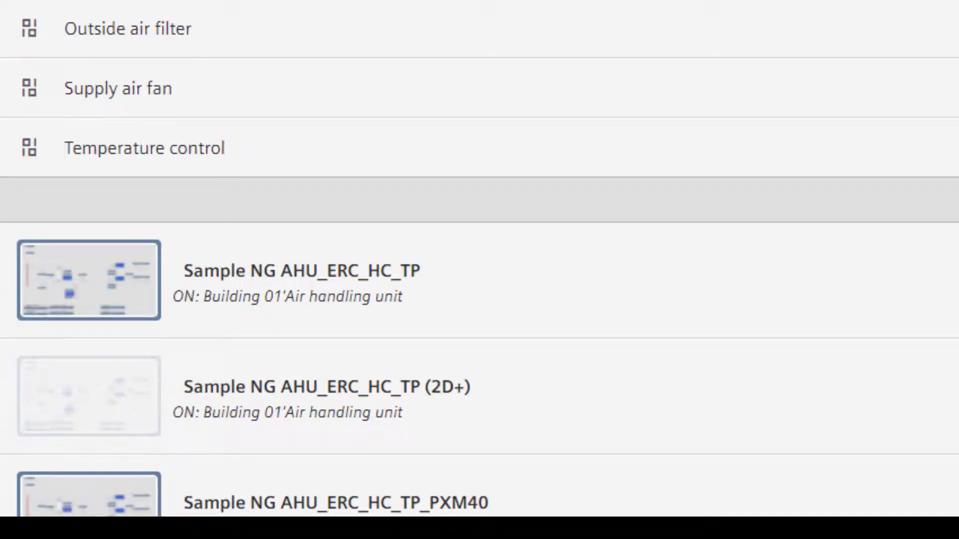
click(126, 299)
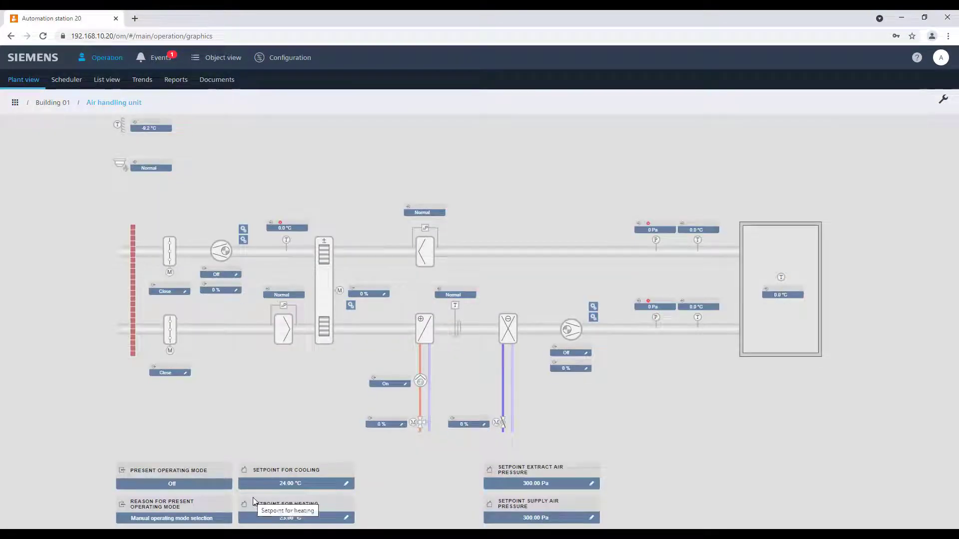
click(346, 483)
- Adjust Setpoint for Cooling, confirm with OK, and return to the Air handling unit page
click(890, 193)
click(890, 193)
click(890, 192)
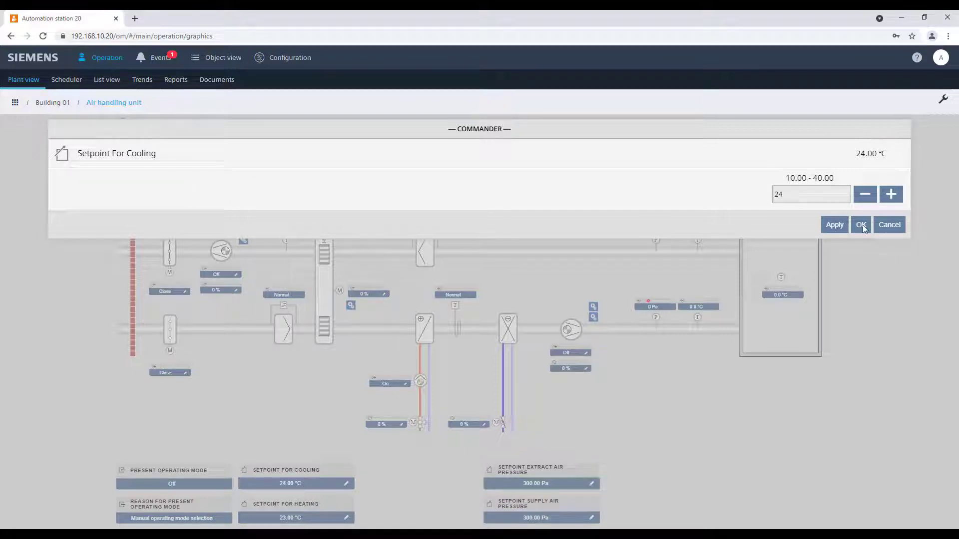
click(860, 224)
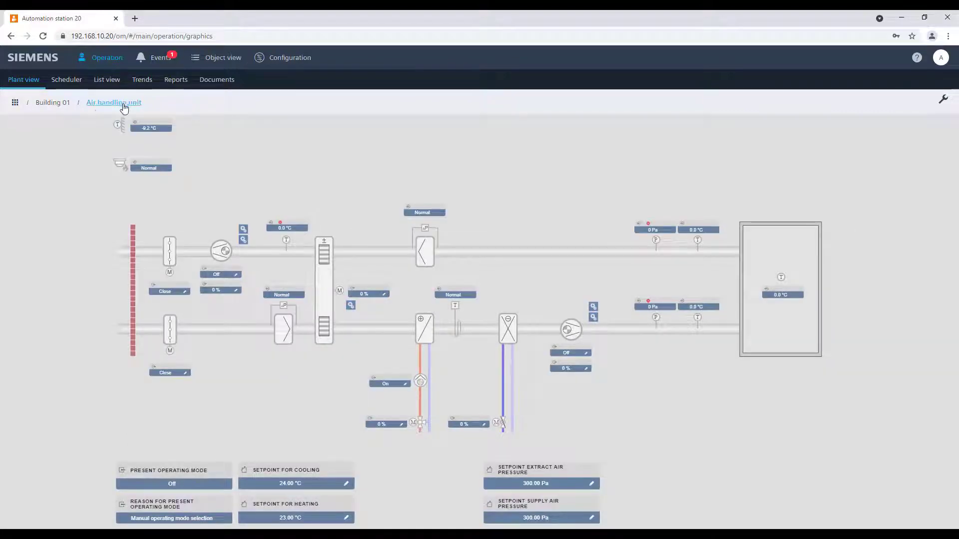
click(15, 103)
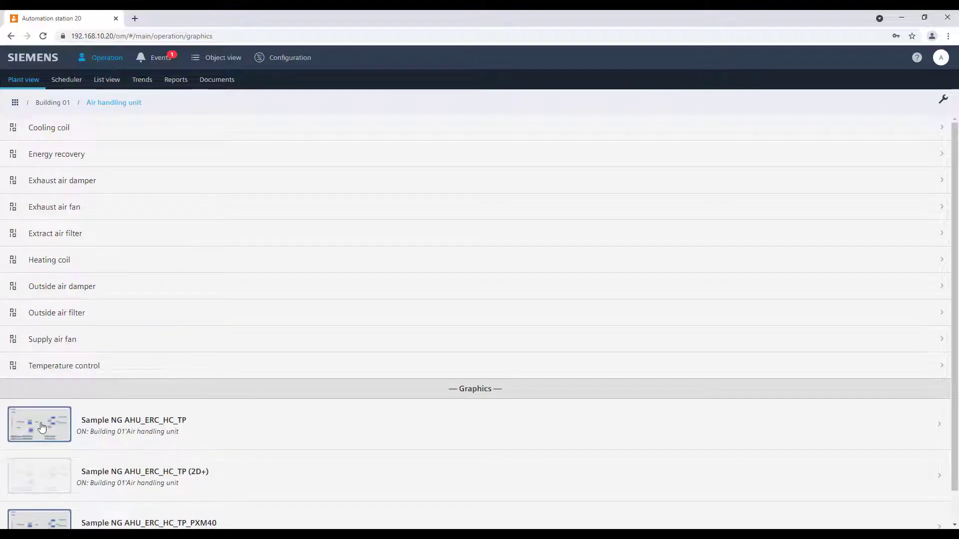
- Reopen Sample NG AHU_ERC_HC_TP and launch Edit from Tools > Configure graphics
click(42, 427)
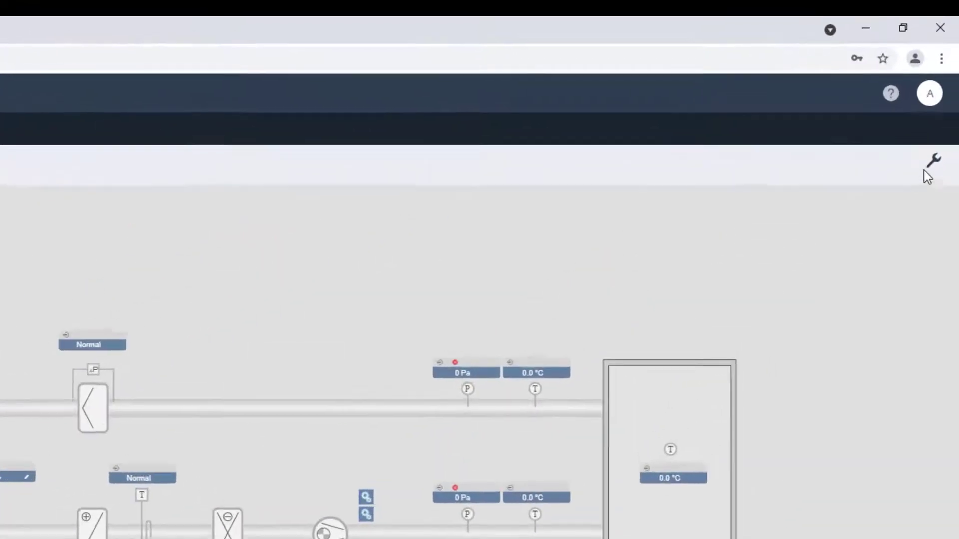
click(943, 98)
click(892, 202)
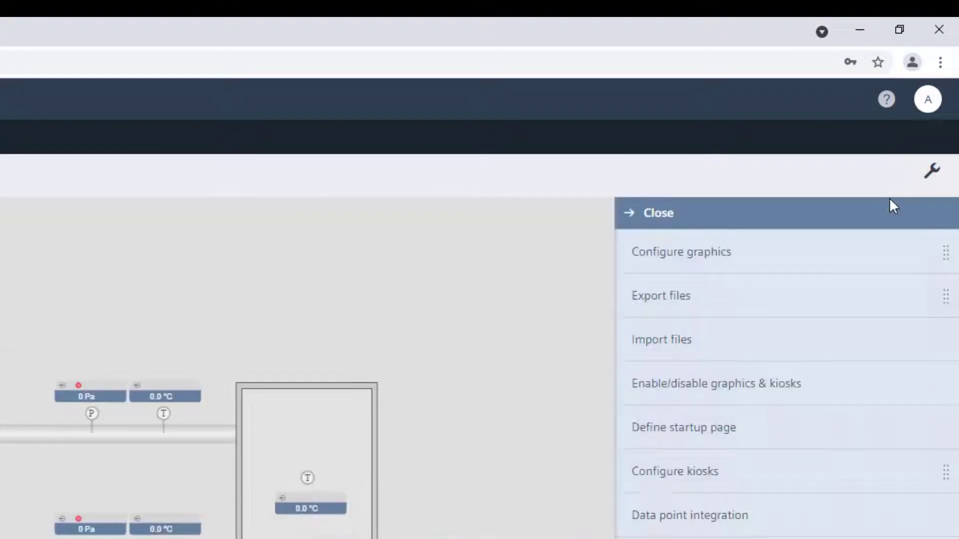
click(750, 267)
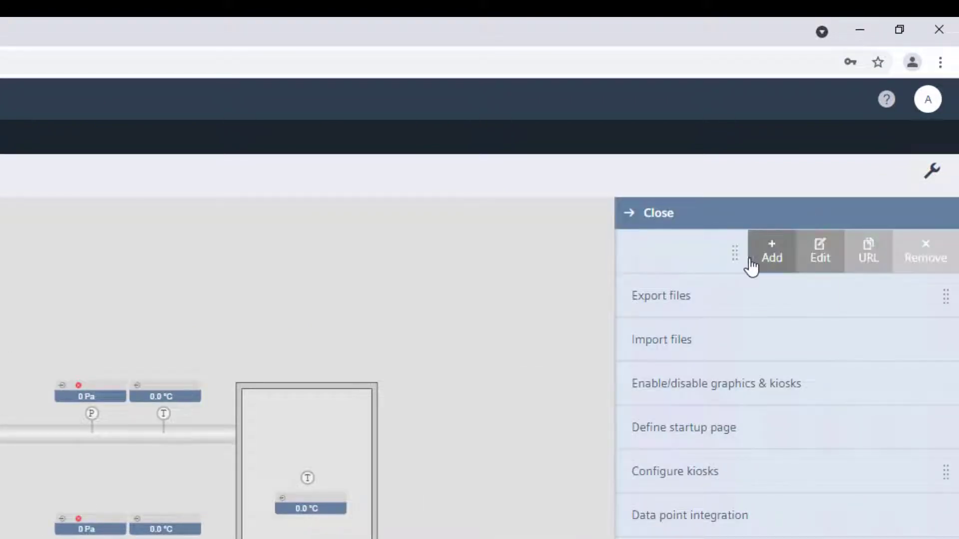
click(827, 254)
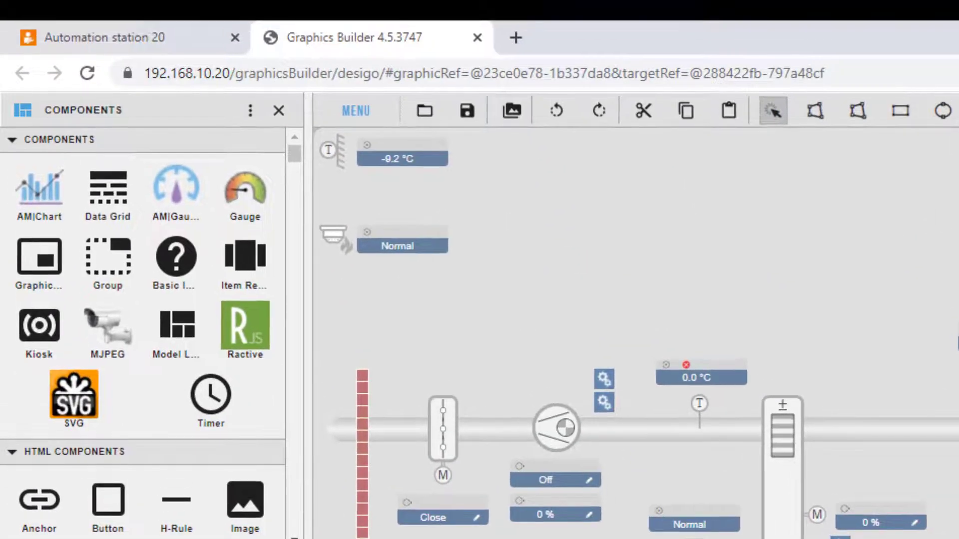
- Switch the side panel to the Equipments tree with Building 01 and the Air Handling Unit expanded
click(250, 110)
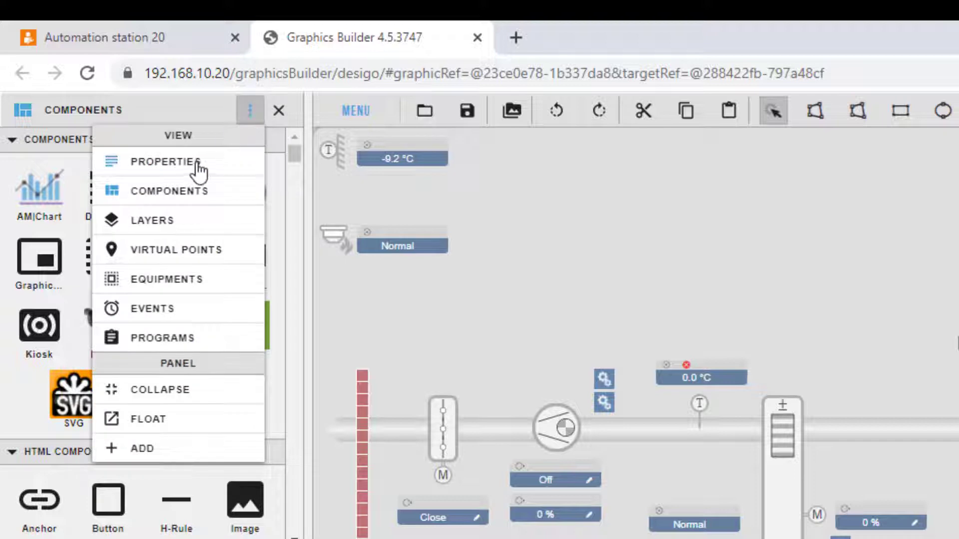
click(181, 279)
click(15, 144)
click(24, 176)
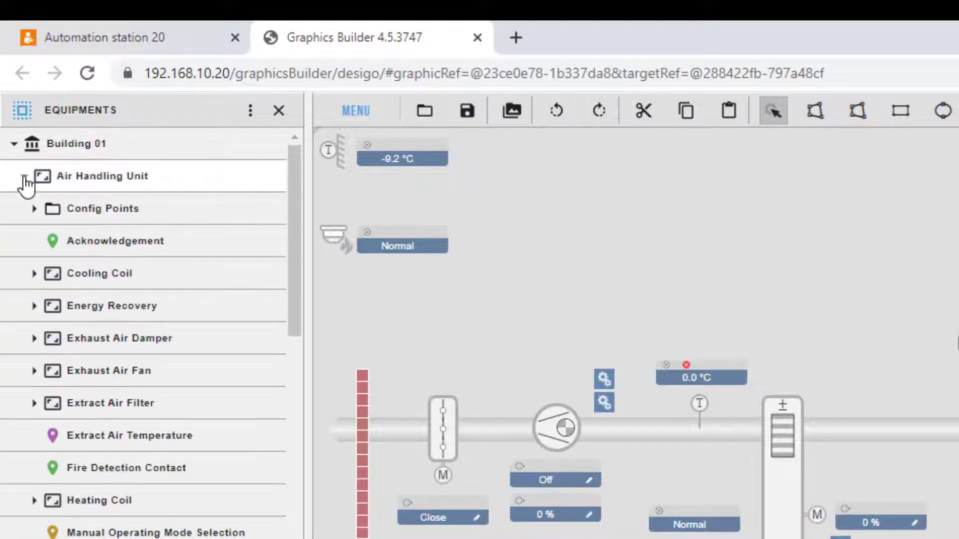
click(251, 110)
click(209, 248)
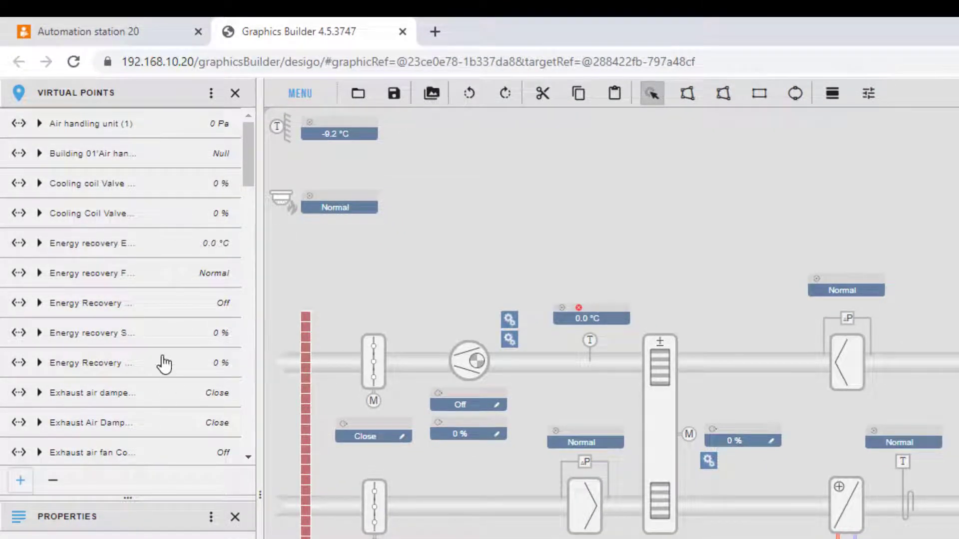
click(211, 92)
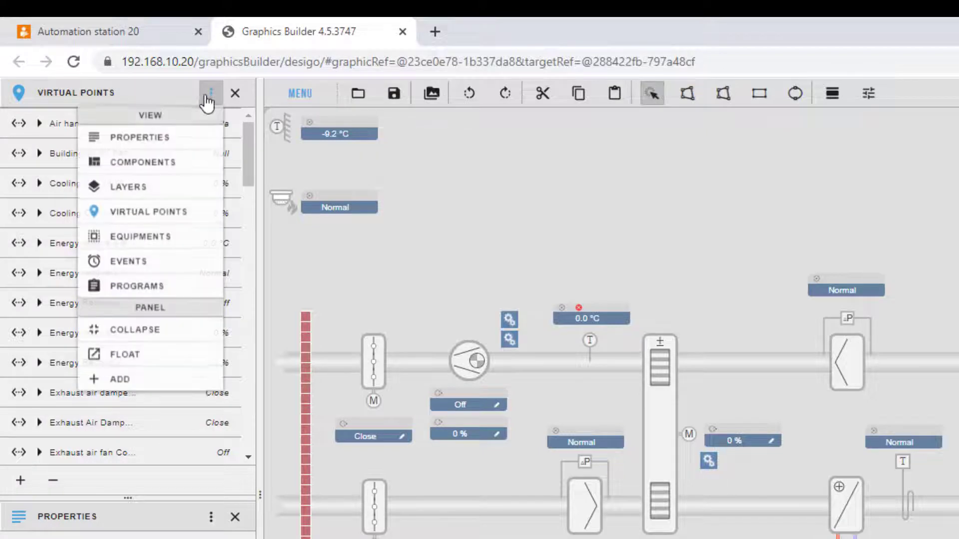
click(172, 239)
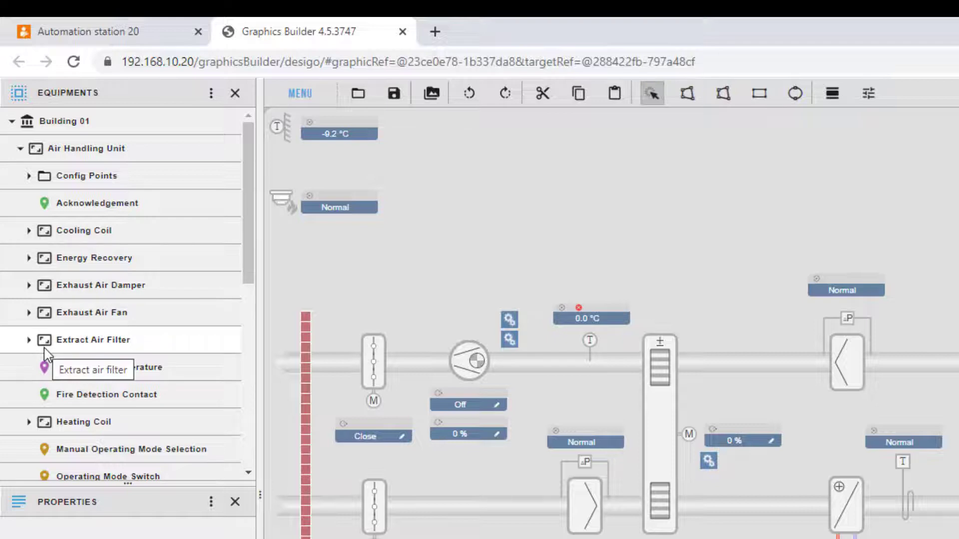
- Drag Manual Operating Mode Selection onto the graphic beside the heating setpoint label
scroll(45, 355, down, 4)
drag(74, 285, 797, 538)
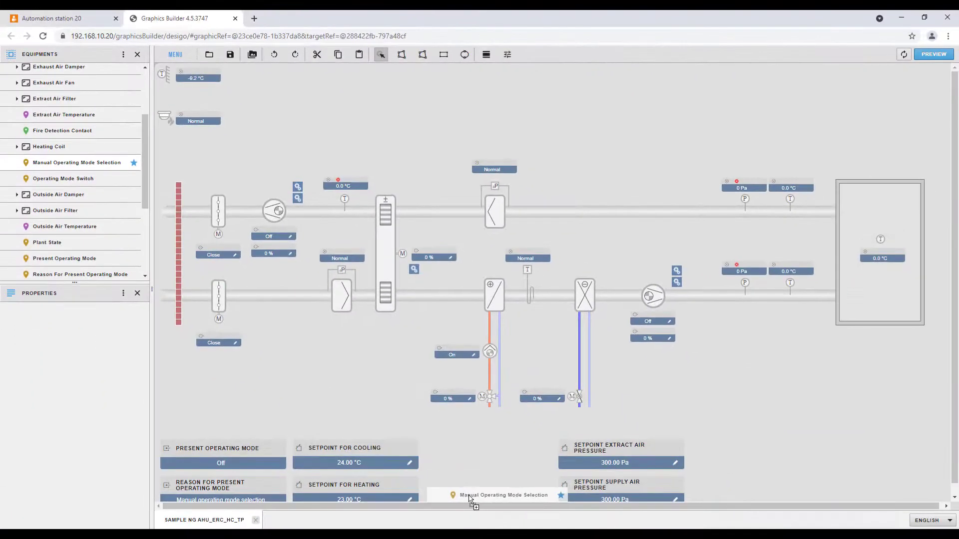
drag(469, 496, 440, 475)
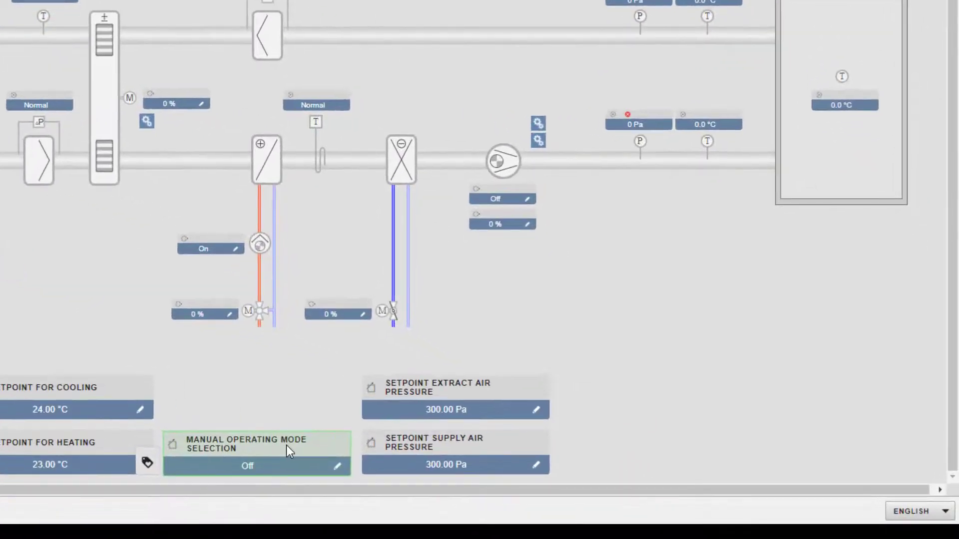
- Browse the label's Tools > Smart Label Style options, then dismiss them
right_click(286, 445)
mouse_move(332, 442)
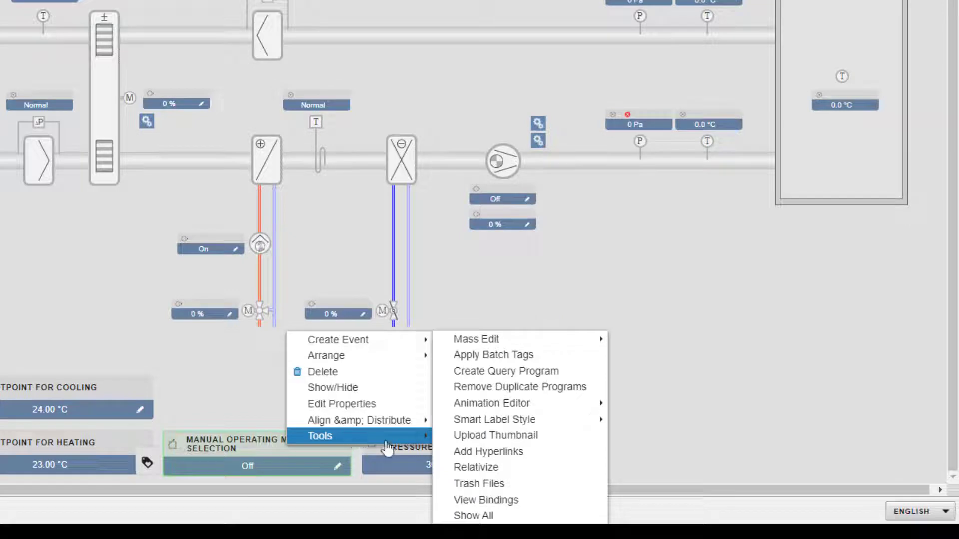
mouse_move(535, 424)
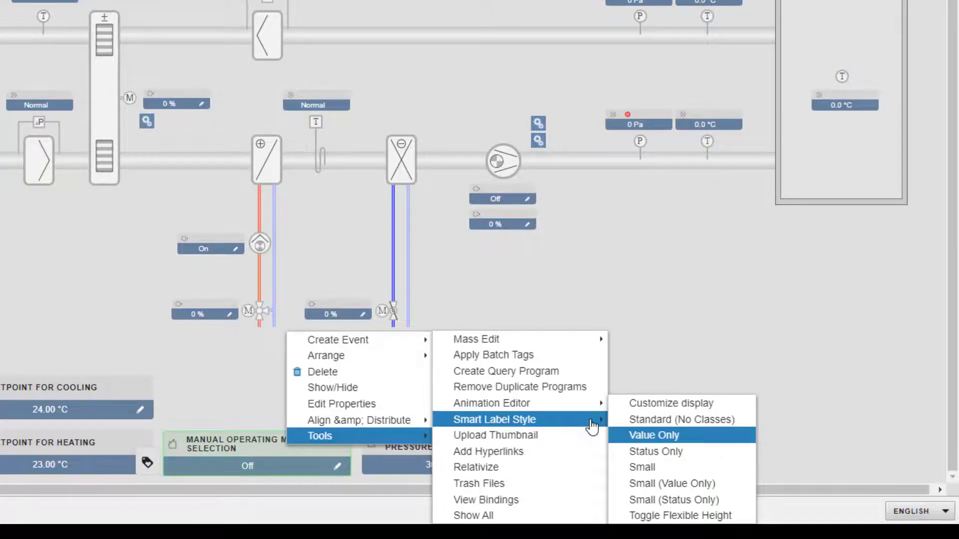
key(Escape)
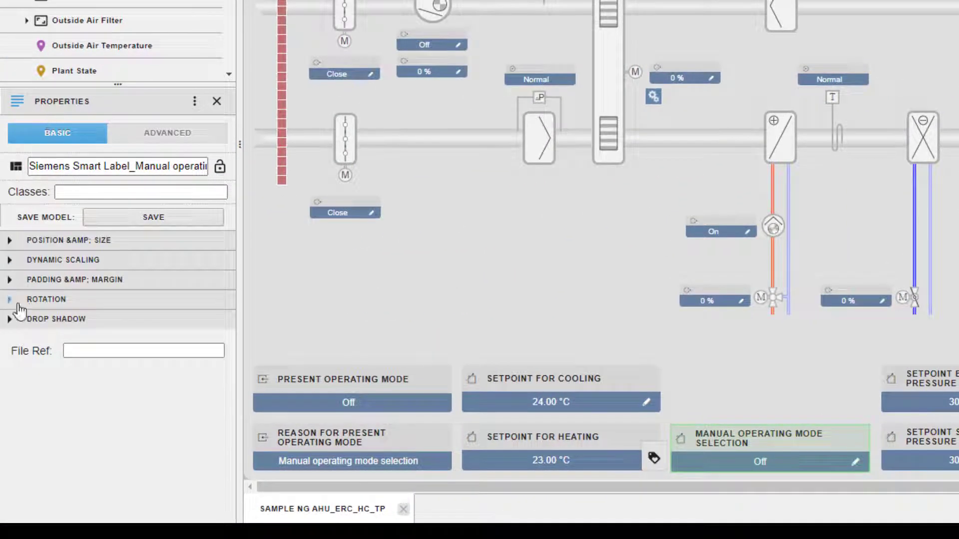
- Set the label's width to 253 px and its X position to 544 px
click(10, 244)
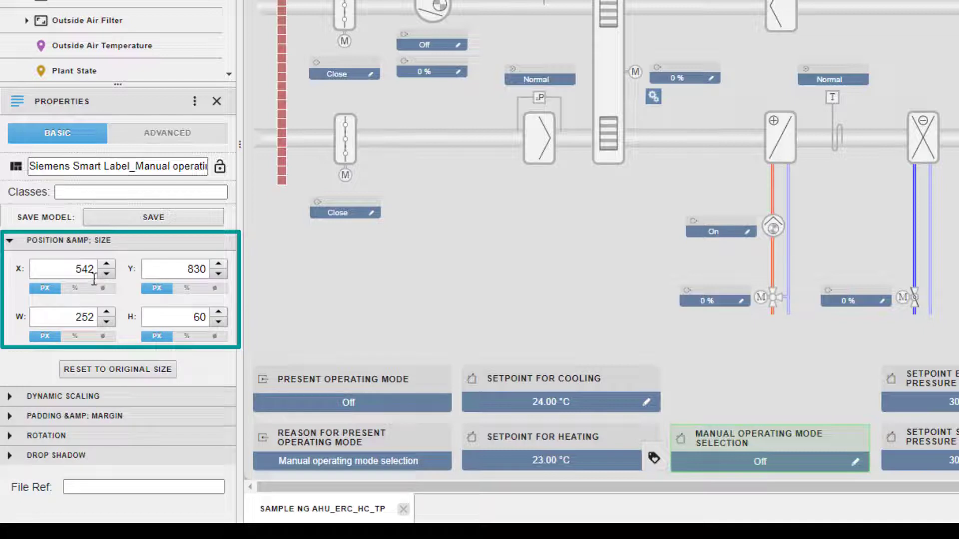
click(107, 314)
click(107, 322)
click(106, 263)
click(107, 264)
click(106, 273)
click(106, 274)
click(107, 273)
click(106, 274)
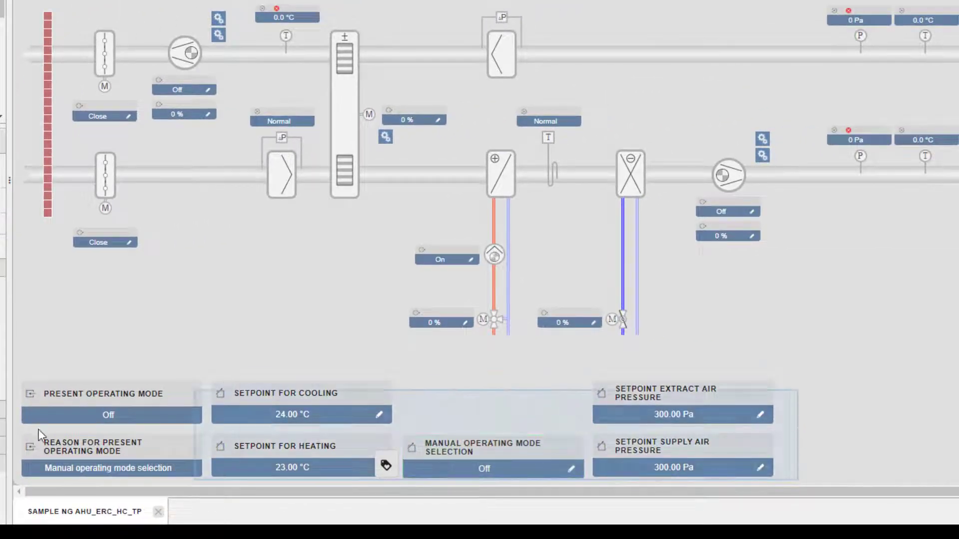
- Apply Align Bottom to the four bottom-row labels, including Manual Operating Mode Selection
drag(40, 435, 12, 433)
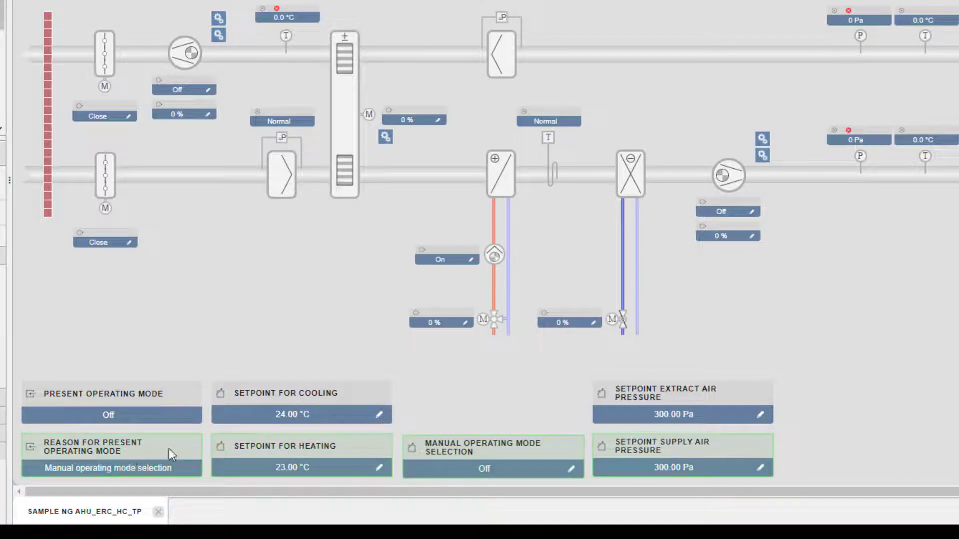
right_click(170, 454)
mouse_move(294, 426)
mouse_move(355, 431)
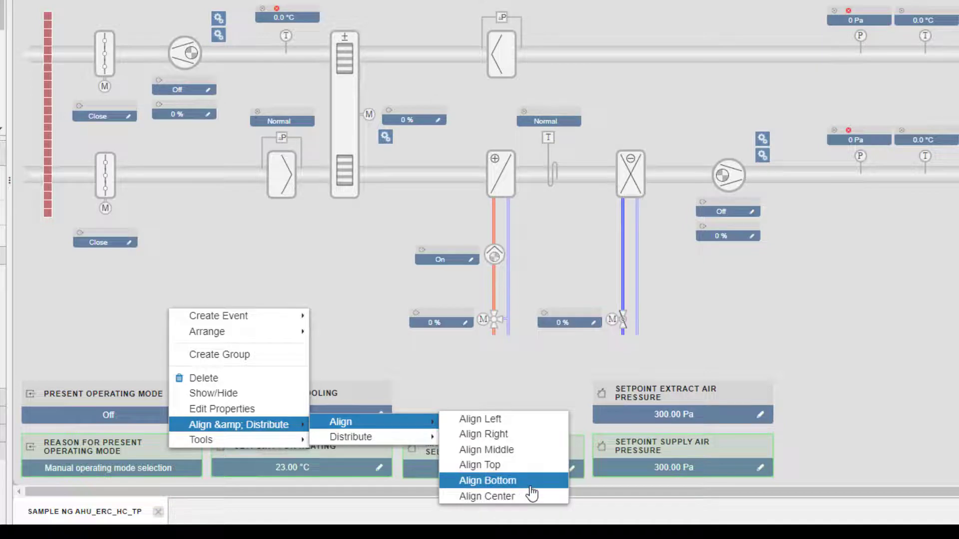
click(510, 481)
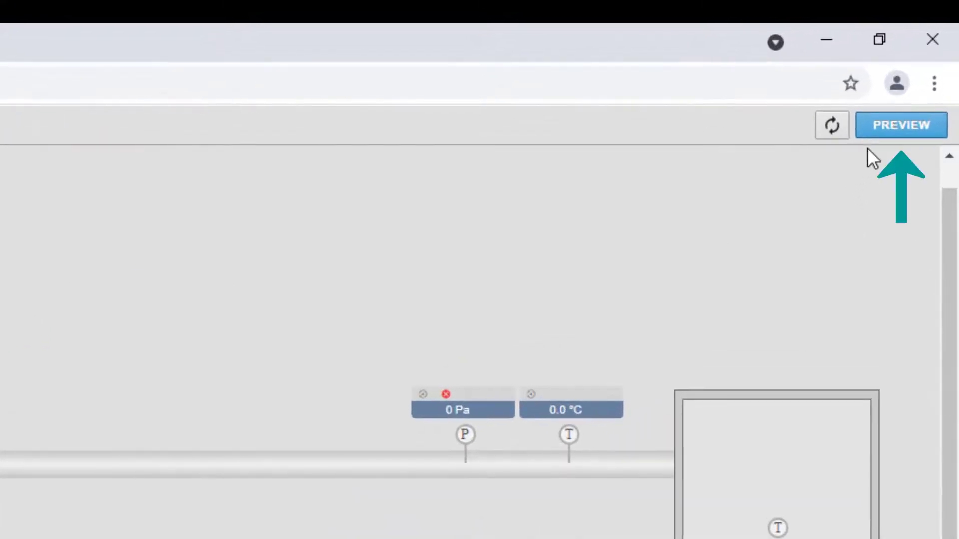
- Preview the edited graphic, then save it as 'Sample NG AHU_ERC_HC_TP_edited'
click(885, 131)
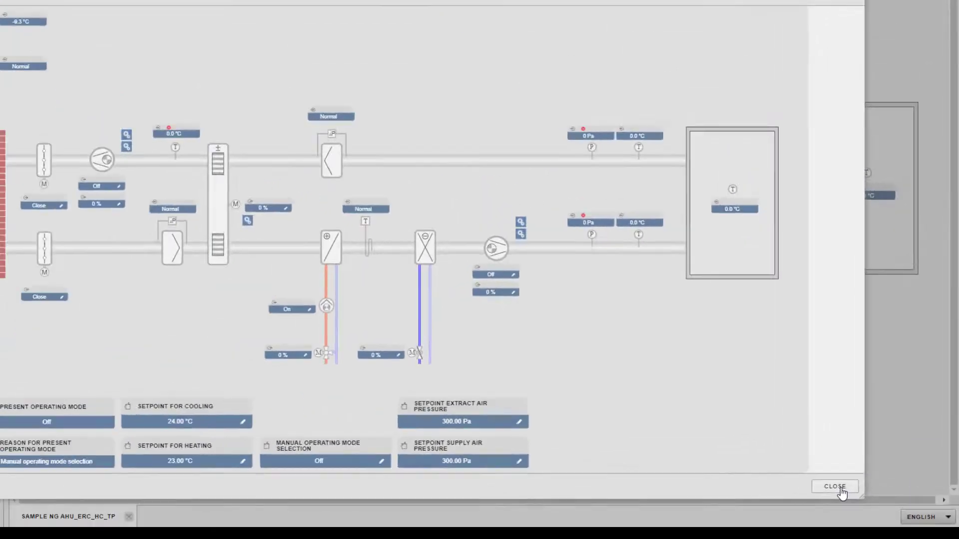
click(748, 449)
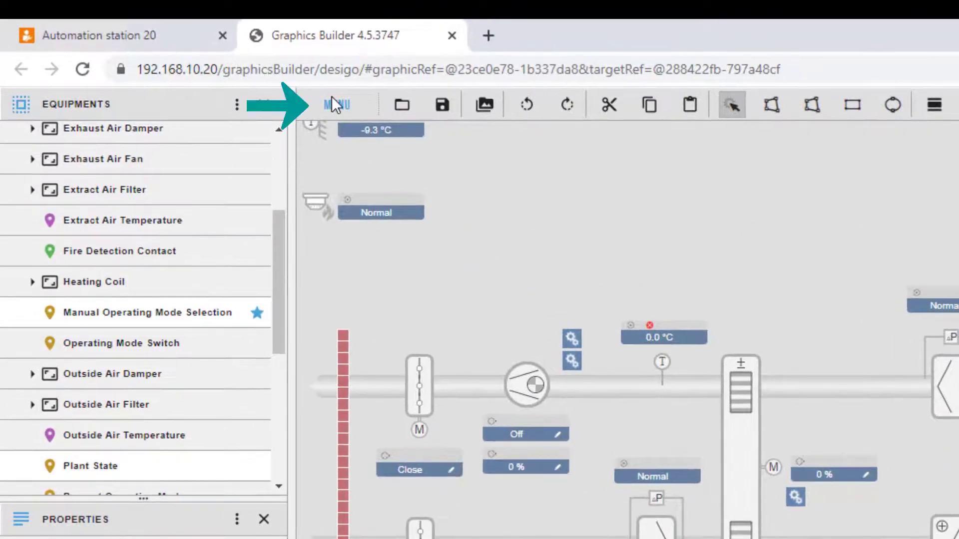
click(225, 66)
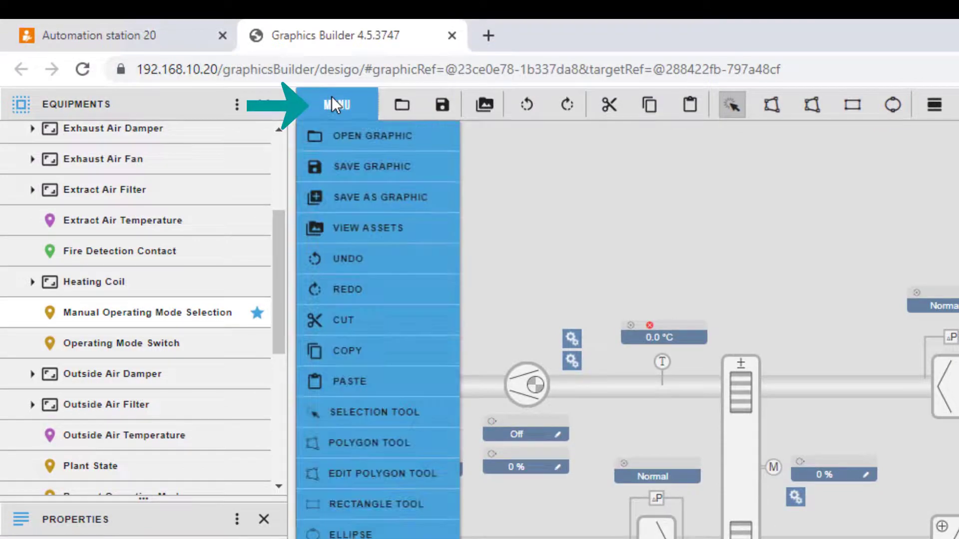
click(352, 201)
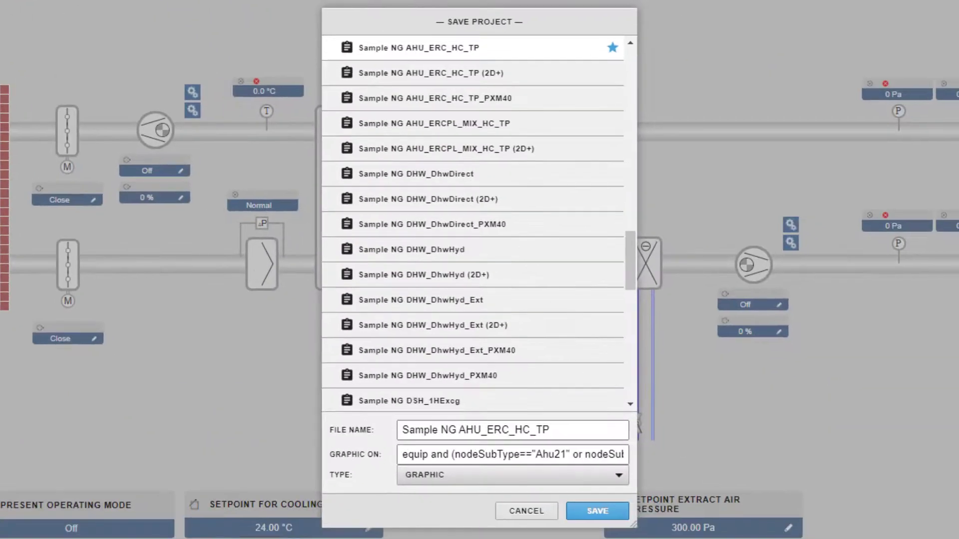
click(572, 430)
text(_edited)
click(608, 508)
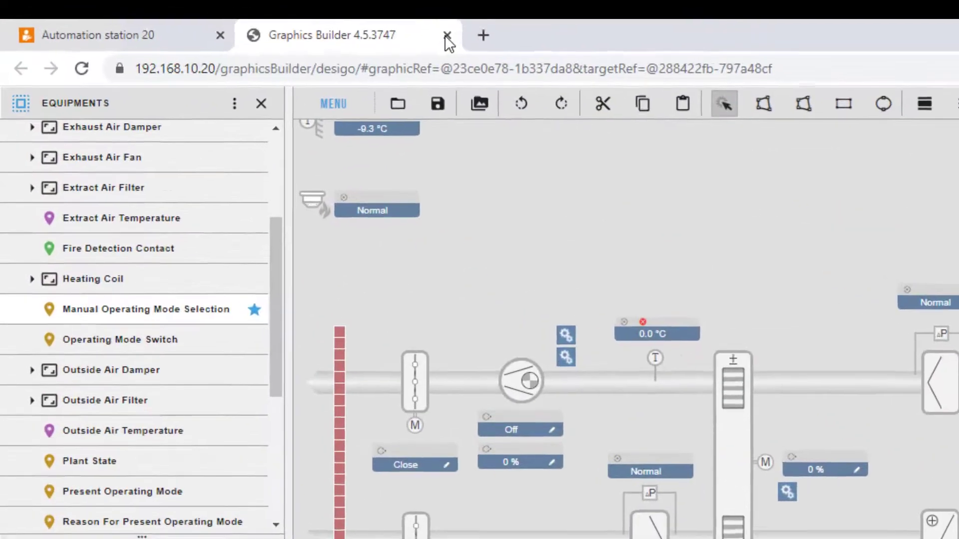
- Close the Graphics Builder tab and return to the Building 01 page
click(454, 36)
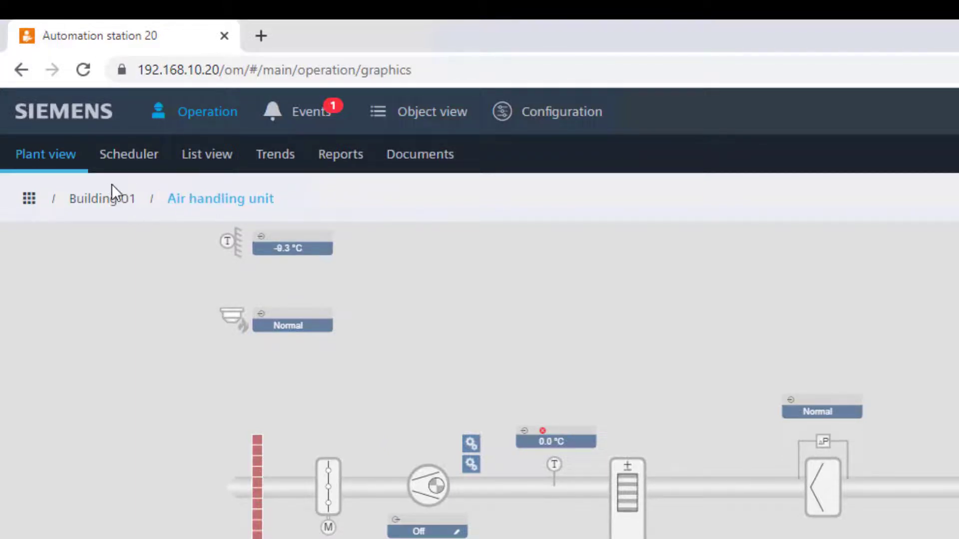
click(107, 202)
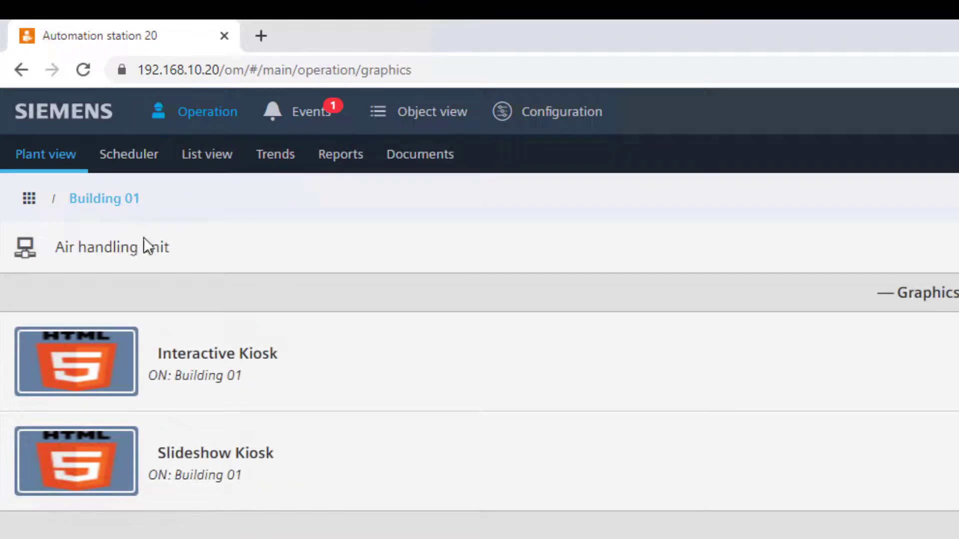